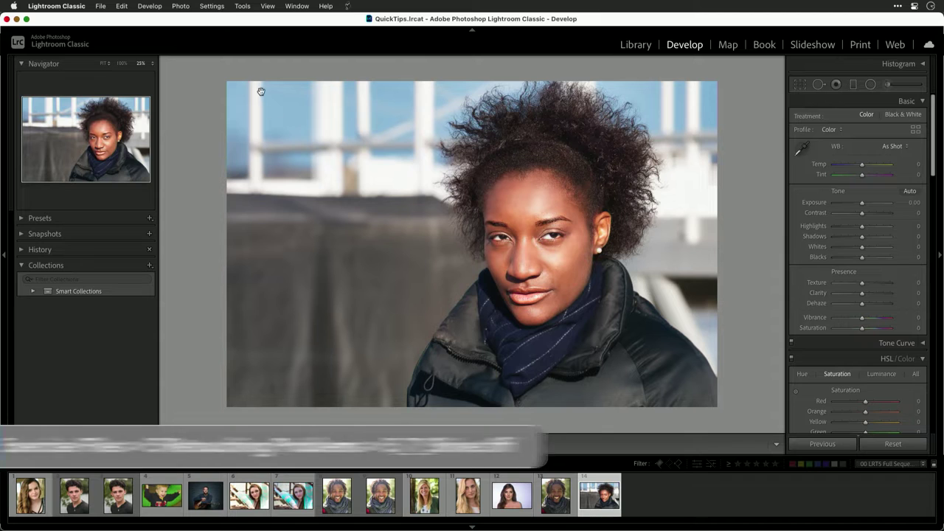
Open the Photo menu in Lightroom's Develop module.
{"action": "left_click", "coordinate": [177, 5]}
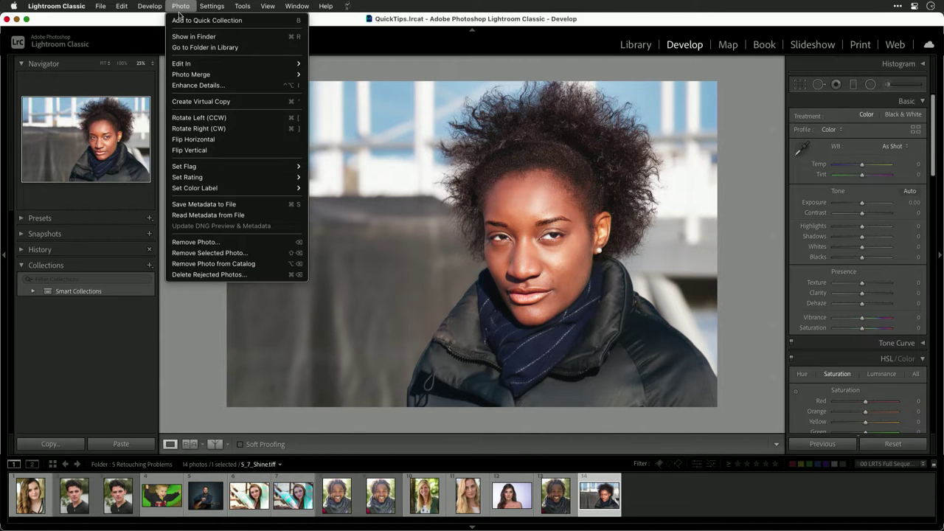
Open the portrait in Photoshop as a smart object and select the face with Object Selection.
{"action": "mouse_move", "coordinate": [189, 63]}
{"action": "left_click", "coordinate": [368, 129]}
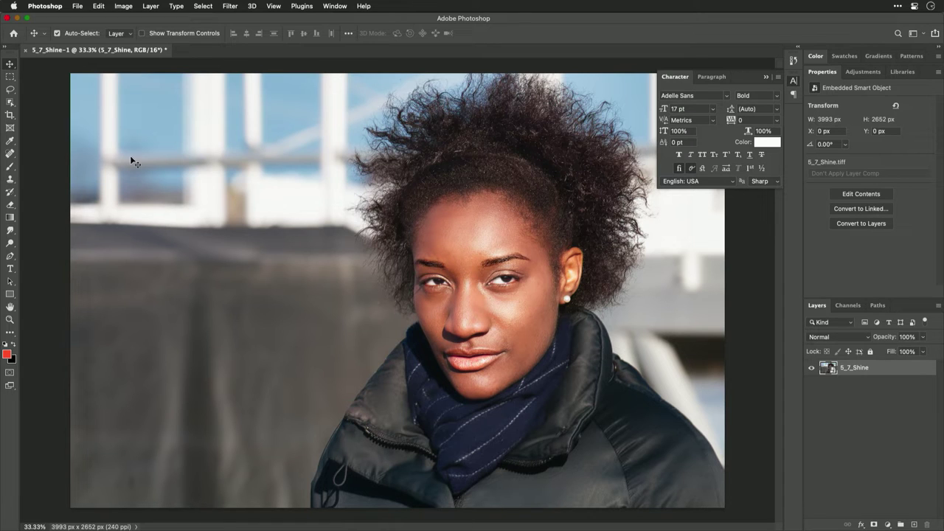
{"action": "left_click", "coordinate": [10, 102]}
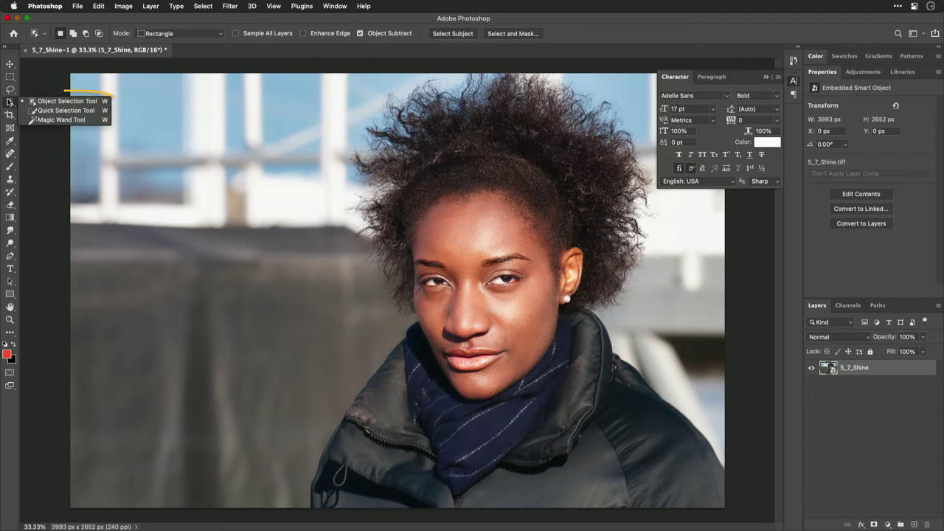
{"action": "left_click", "coordinate": [22, 104]}
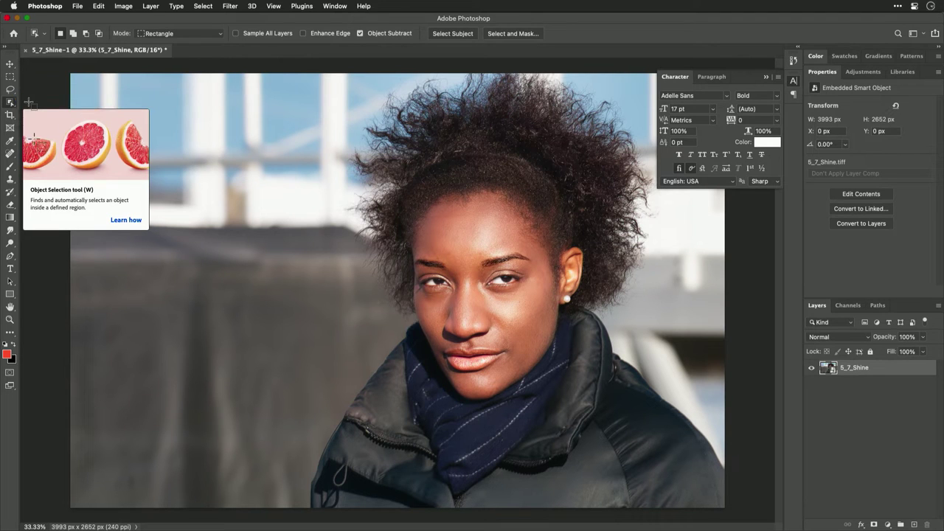
{"action": "left_click_drag", "start_coordinate": [387, 172], "coordinate": [594, 405]}
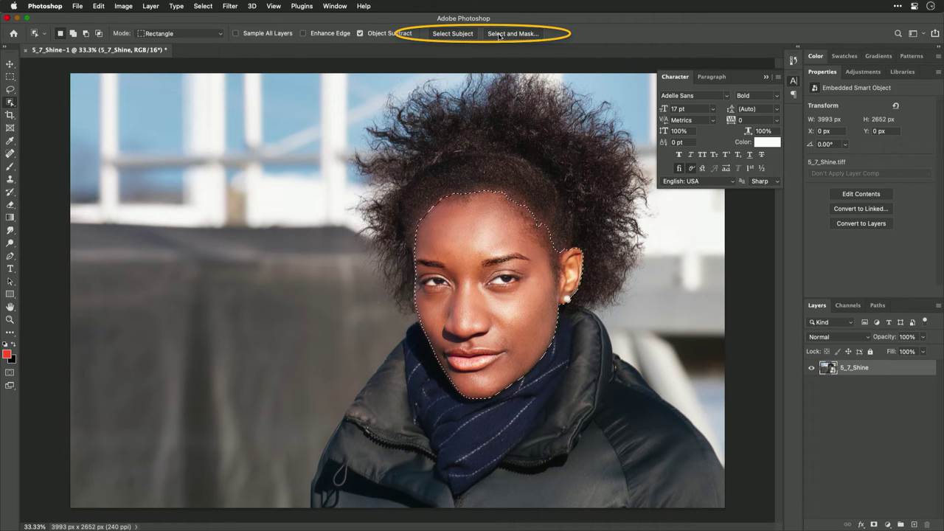
{"action": "left_click", "coordinate": [500, 34]}
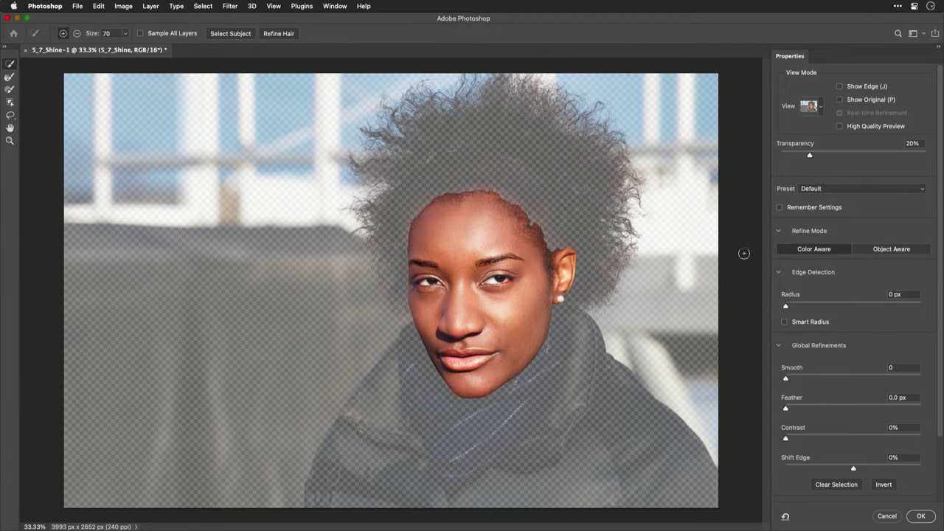
Feather the face selection by 3.9 px in Select and Mask and confirm.
{"action": "left_click_drag", "start_coordinate": [794, 408], "coordinate": [814, 409]}
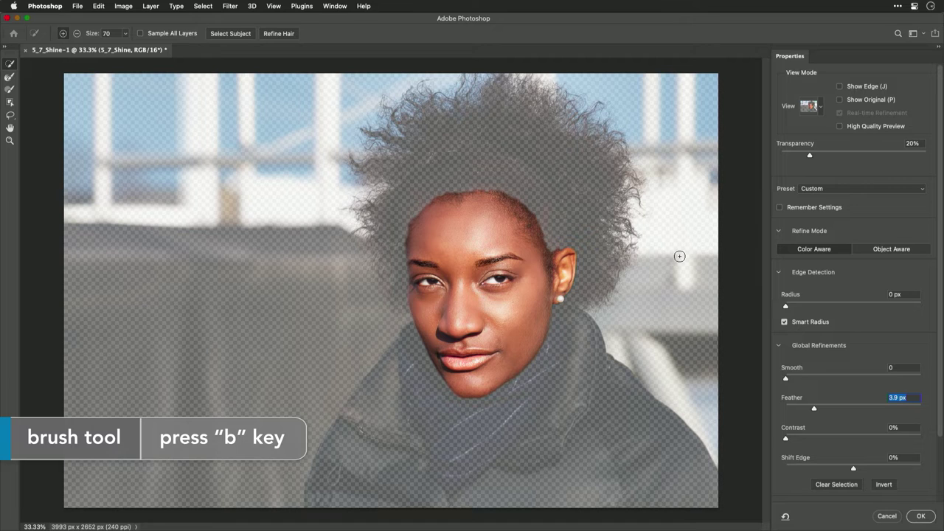
{"action": "left_click", "coordinate": [920, 516]}
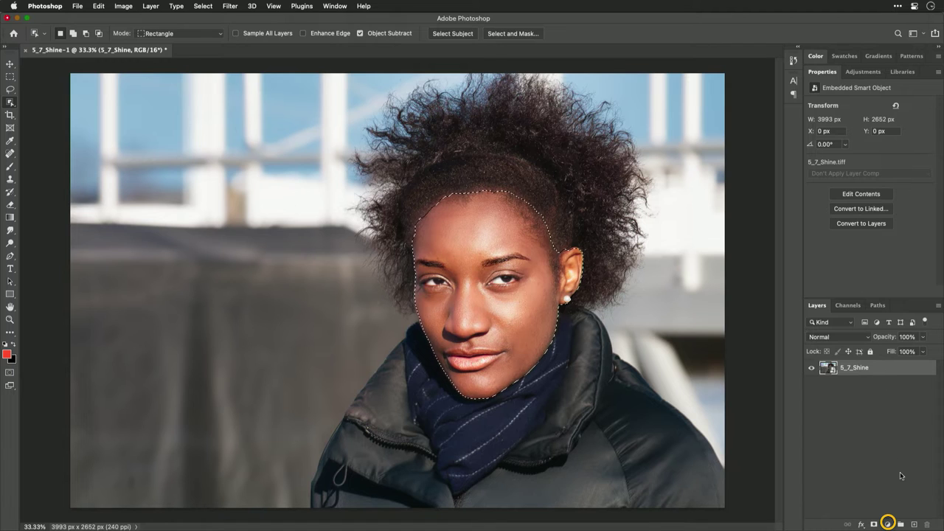
Add a face-masked Levels layer with input 25/1.25/237 and output white 229.
{"action": "left_click", "coordinate": [888, 523]}
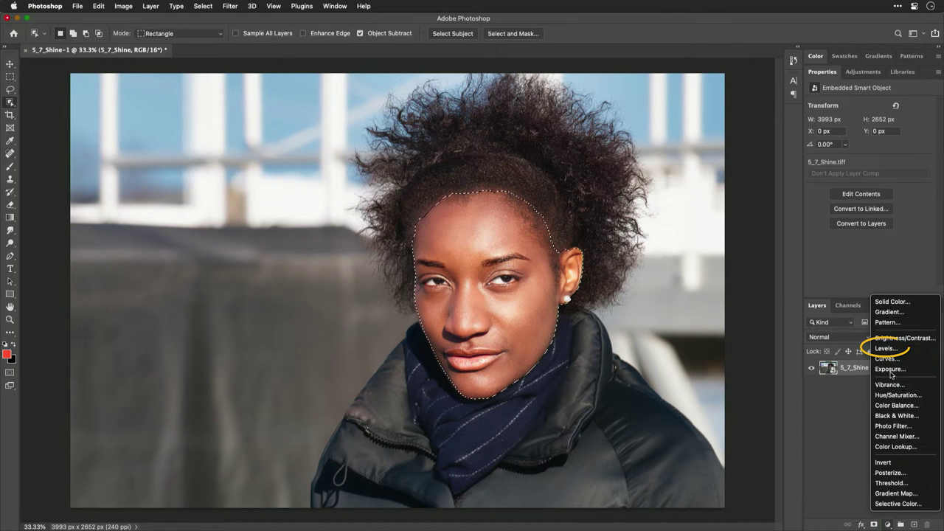
{"action": "left_click", "coordinate": [886, 349]}
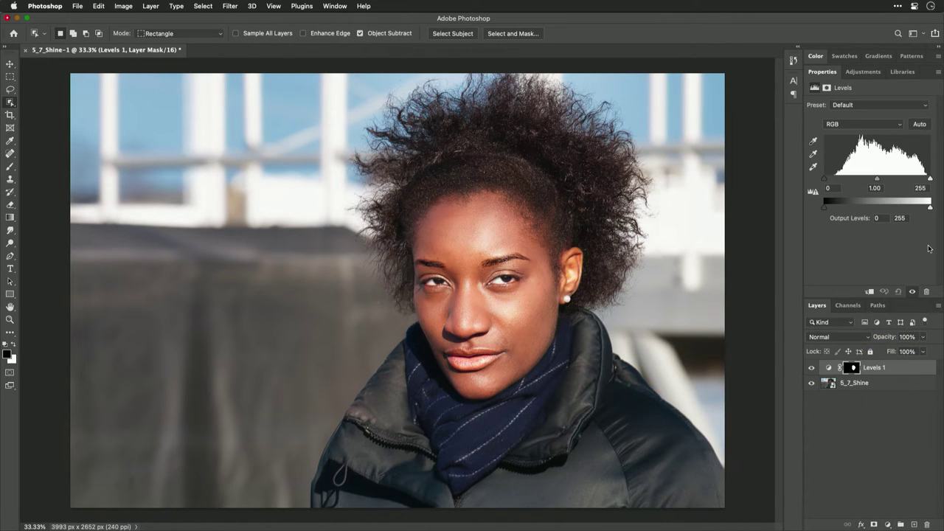
{"action": "left_click_drag", "start_coordinate": [929, 209], "coordinate": [916, 208]}
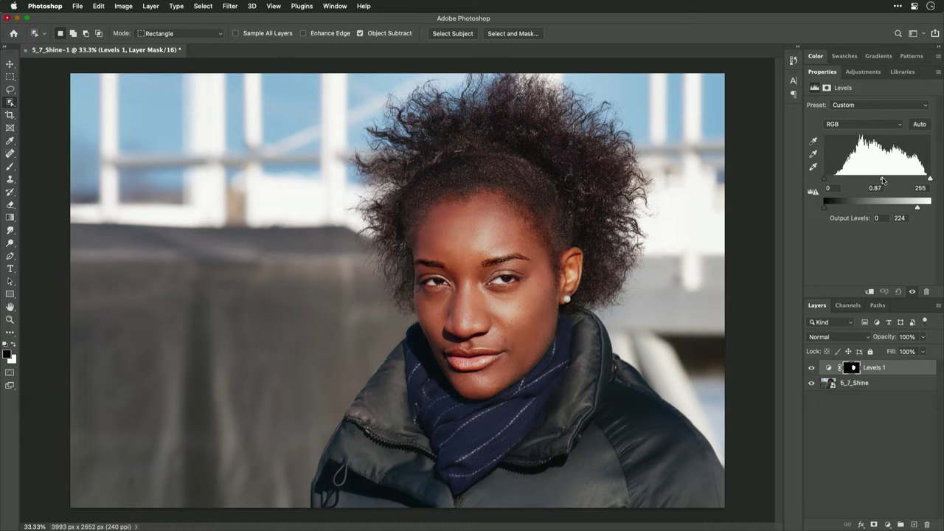
{"action": "left_click_drag", "start_coordinate": [878, 180], "coordinate": [872, 179]}
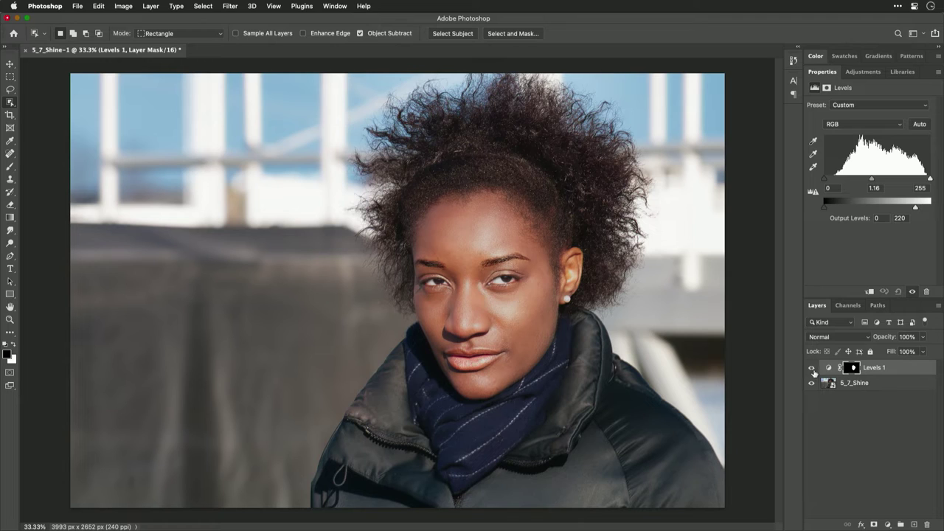
{"action": "left_click", "coordinate": [812, 368]}
{"action": "left_click", "coordinate": [812, 368]}
{"action": "left_click_drag", "start_coordinate": [829, 182], "coordinate": [835, 181]}
{"action": "left_click_drag", "start_coordinate": [929, 180], "coordinate": [926, 181]}
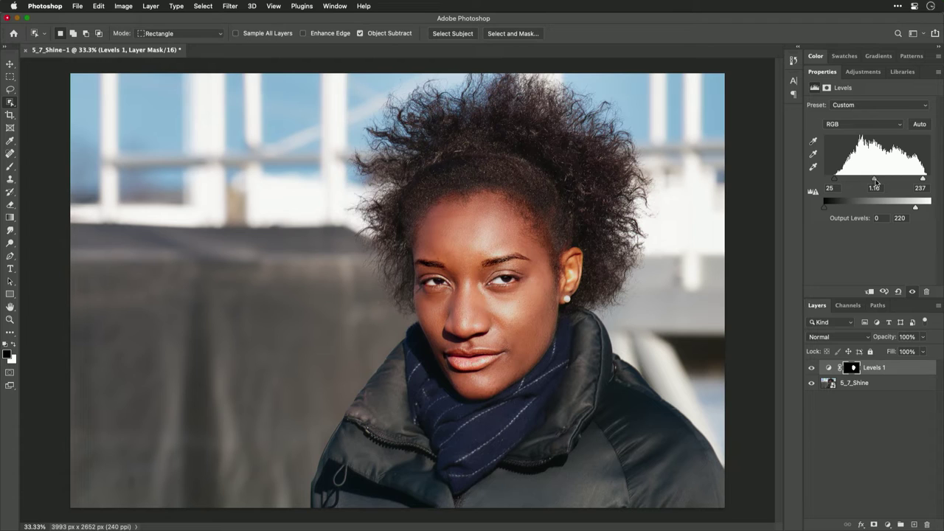
{"action": "left_click_drag", "start_coordinate": [873, 182], "coordinate": [872, 183]}
{"action": "left_click_drag", "start_coordinate": [917, 209], "coordinate": [921, 208]}
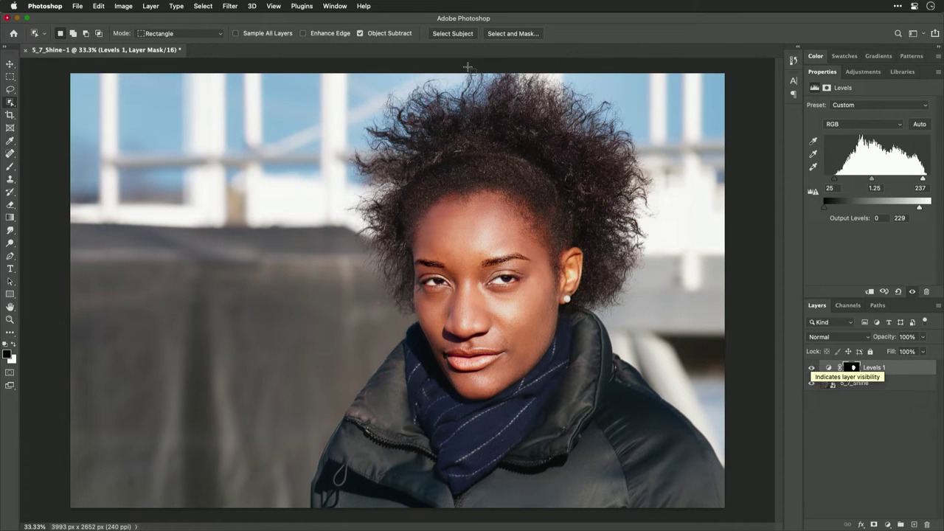
Close and save the edit as 5_7_Shine-Edit.tif, returning to Lightroom.
{"action": "key", "text": "super+w"}
{"action": "key", "text": "Return"}
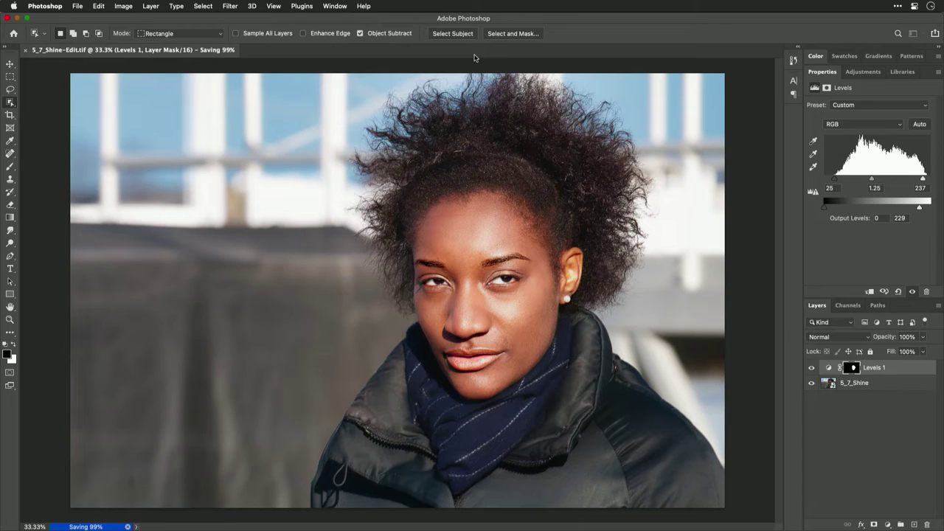
{"action": "key", "text": "super+Tab"}
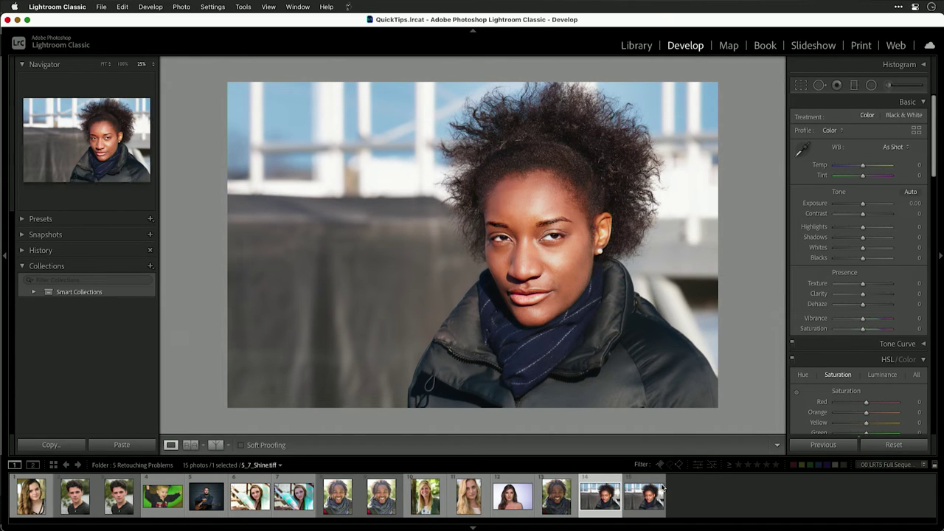
Show the edited copy and start an Adjustment Brush with Auto Mask turned off.
{"action": "left_click", "coordinate": [662, 488]}
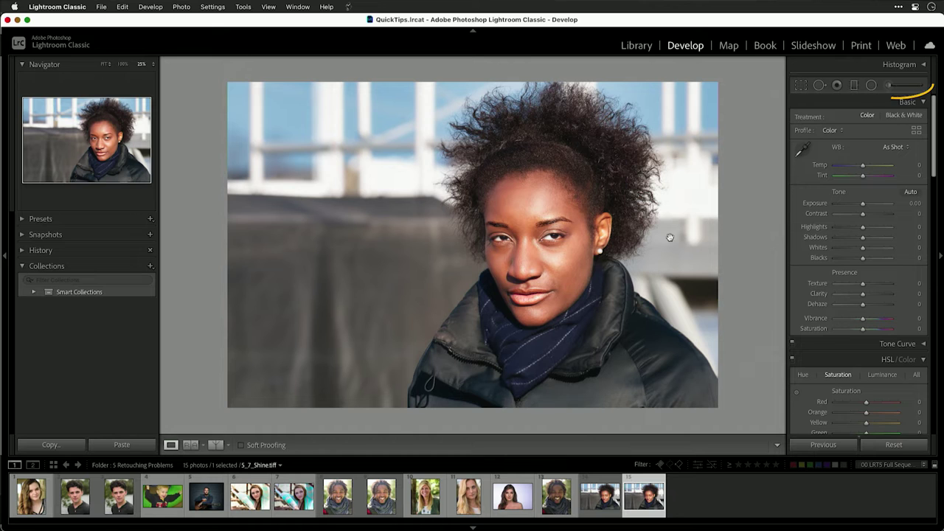
{"action": "left_click", "coordinate": [888, 85]}
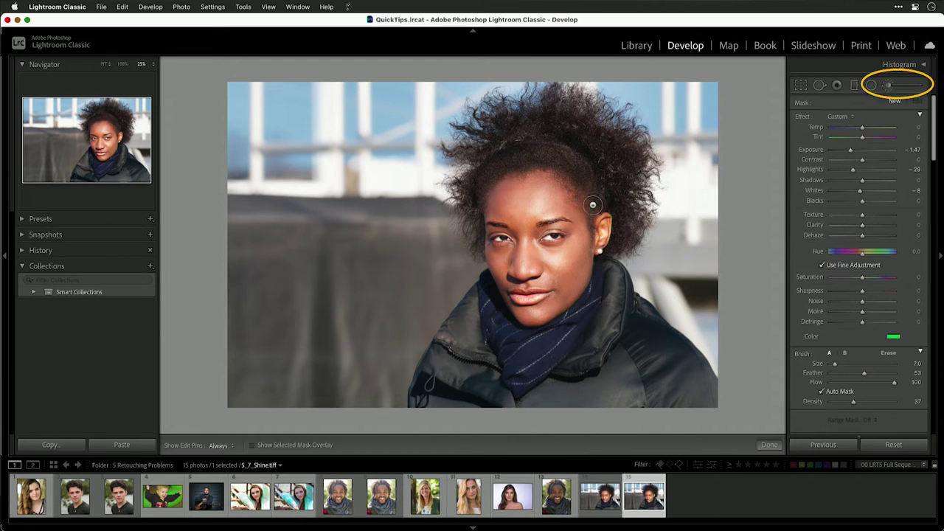
{"action": "key", "text": "a"}
Paint over cheek, chin, lips, forehead and hairline, and set the brush Color to none.
{"action": "mouse_move", "coordinate": [552, 261]}
{"action": "left_mouse_down"}
{"action": "mouse_move", "coordinate": [528, 305]}
{"action": "mouse_move", "coordinate": [547, 304]}
{"action": "mouse_move", "coordinate": [579, 256]}
{"action": "mouse_move", "coordinate": [562, 292]}
{"action": "mouse_move", "coordinate": [594, 231]}
{"action": "mouse_move", "coordinate": [583, 243]}
{"action": "mouse_move", "coordinate": [571, 209]}
{"action": "mouse_move", "coordinate": [517, 287]}
{"action": "mouse_move", "coordinate": [497, 255]}
{"action": "mouse_move", "coordinate": [504, 201]}
{"action": "mouse_move", "coordinate": [498, 212]}
{"action": "mouse_move", "coordinate": [533, 262]}
{"action": "left_mouse_up"}
{"action": "mouse_move", "coordinate": [508, 212]}
{"action": "left_mouse_down"}
{"action": "mouse_move", "coordinate": [501, 186]}
{"action": "mouse_move", "coordinate": [547, 193]}
{"action": "mouse_move", "coordinate": [554, 221]}
{"action": "left_mouse_up"}
{"action": "left_click_drag", "start_coordinate": [553, 184], "coordinate": [555, 239]}
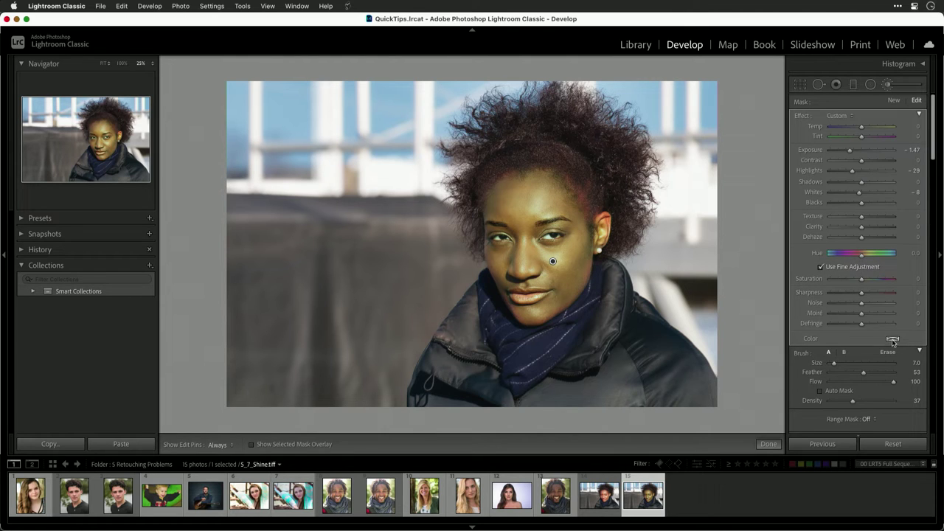
{"action": "left_click", "coordinate": [892, 340]}
{"action": "left_click_drag", "start_coordinate": [714, 372], "coordinate": [692, 385]}
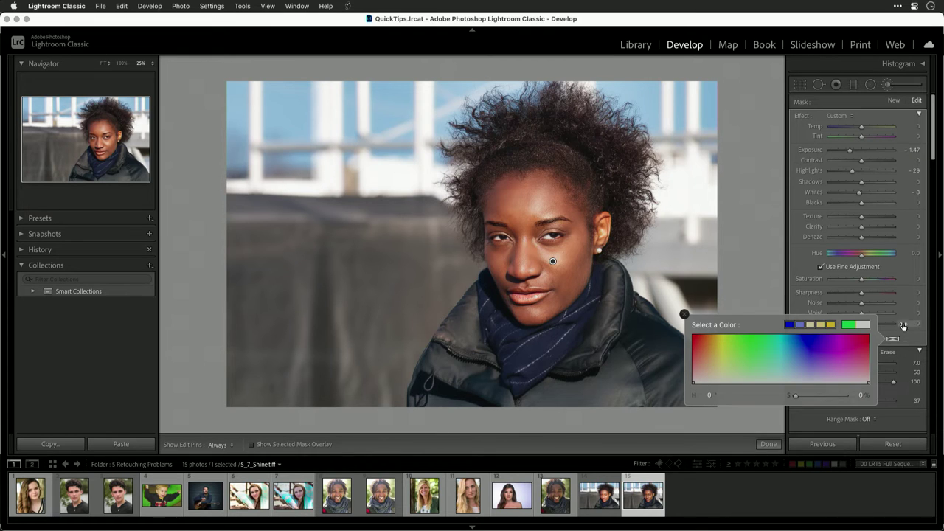
Limit the face brush with a Color range mask sampled from the cheek, lowering its Amount.
{"action": "left_click", "coordinate": [902, 326]}
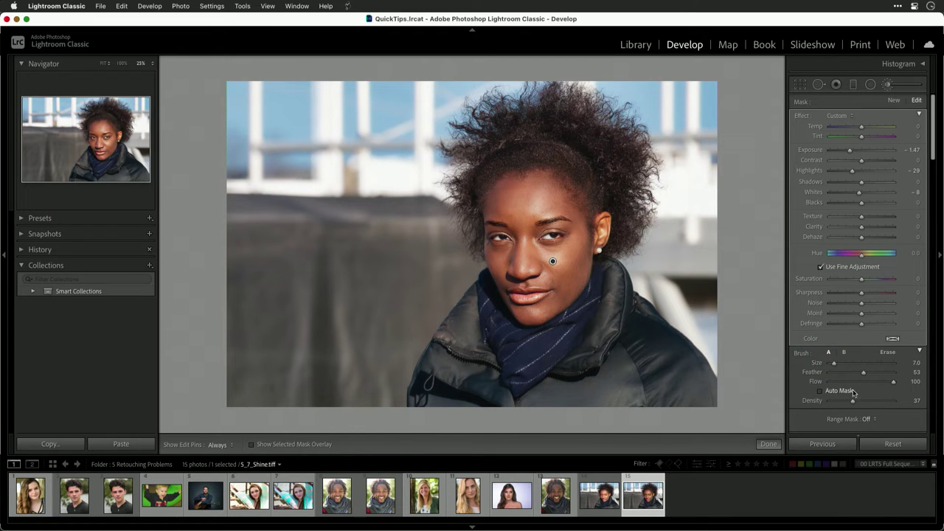
{"action": "left_click", "coordinate": [868, 420]}
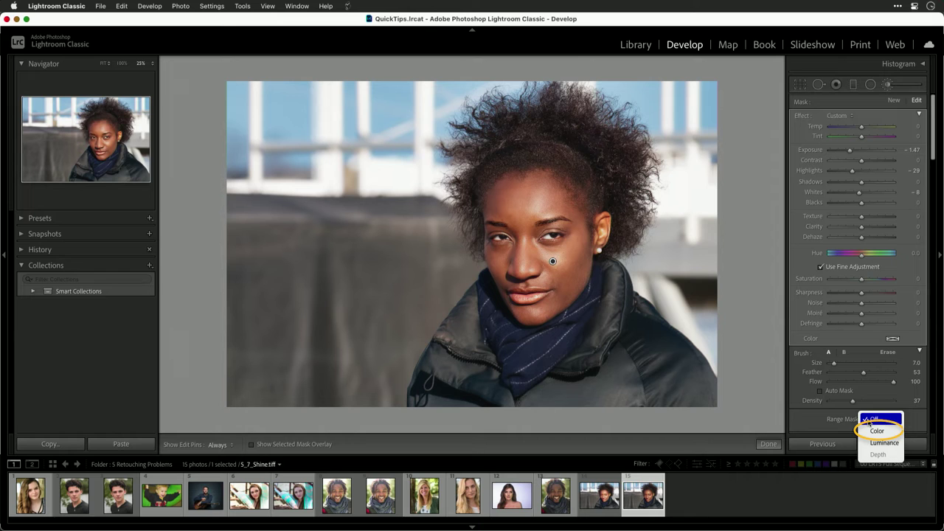
{"action": "left_click", "coordinate": [872, 430]}
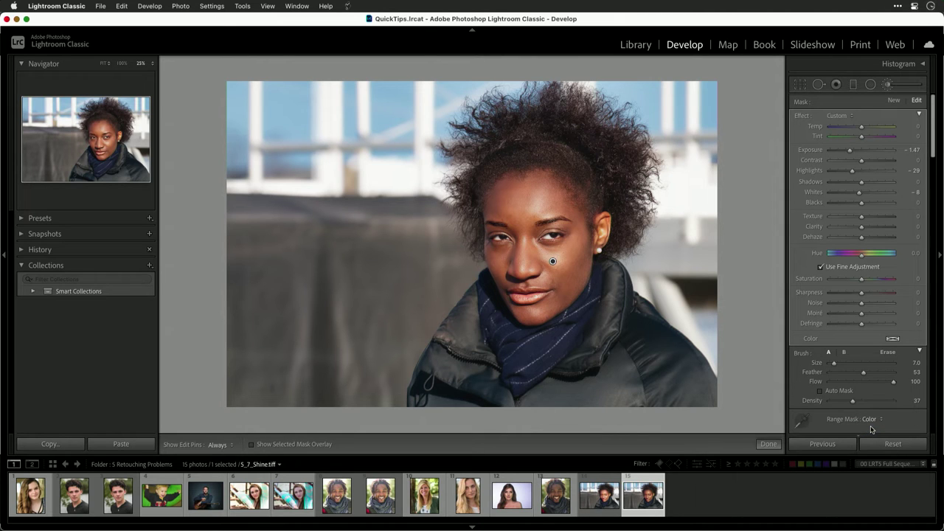
{"action": "scroll", "coordinate": [872, 424], "scroll_direction": "down", "scroll_amount": 5}
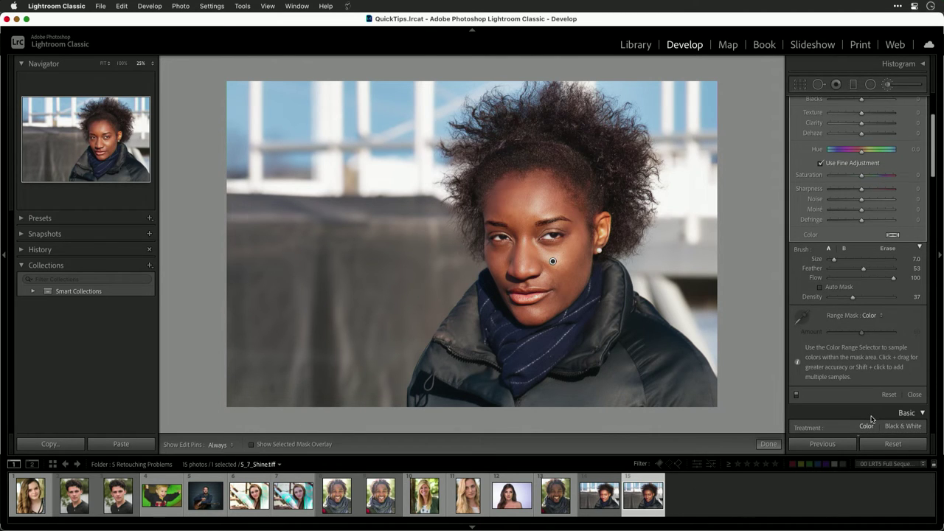
{"action": "left_click", "coordinate": [805, 315]}
{"action": "left_click", "coordinate": [560, 254]}
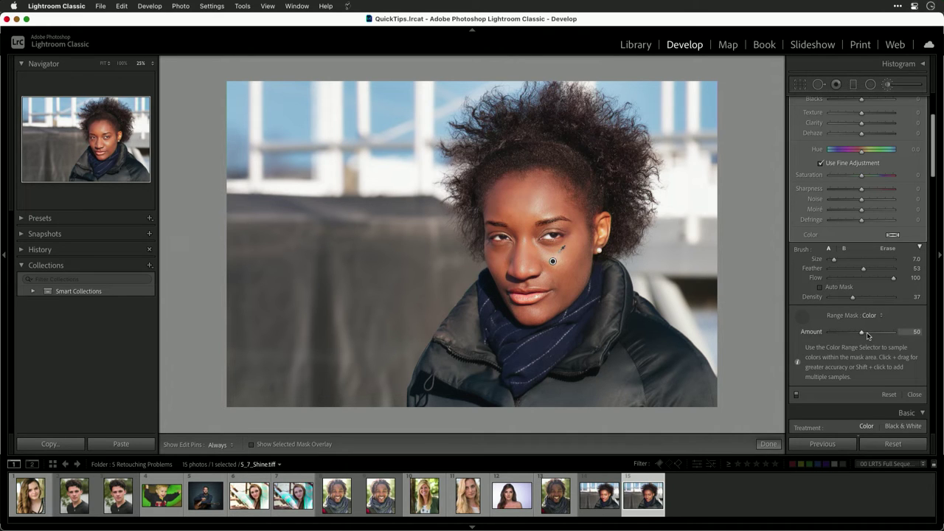
{"action": "mouse_move", "coordinate": [865, 334]}
{"action": "left_mouse_down"}
{"action": "mouse_move", "coordinate": [876, 332]}
{"action": "mouse_move", "coordinate": [851, 332]}
{"action": "left_mouse_up"}
{"action": "scroll", "coordinate": [856, 332], "scroll_direction": "up", "scroll_amount": 4}
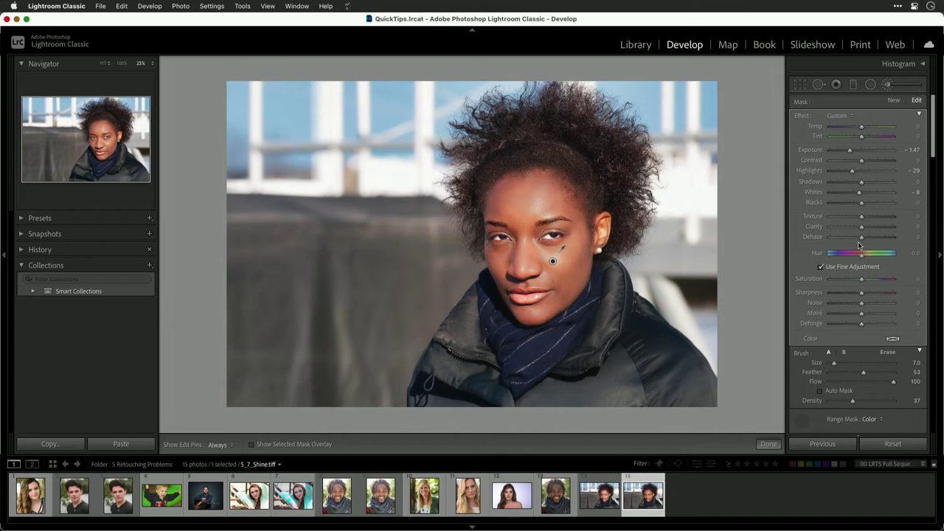
Set the face brush to Exposure −0.24, Highlights −86, Shadows 43, Whites −30, then finish.
{"action": "left_click_drag", "start_coordinate": [851, 172], "coordinate": [837, 171]}
{"action": "left_click", "coordinate": [852, 169]}
{"action": "left_click_drag", "start_coordinate": [850, 152], "coordinate": [856, 154]}
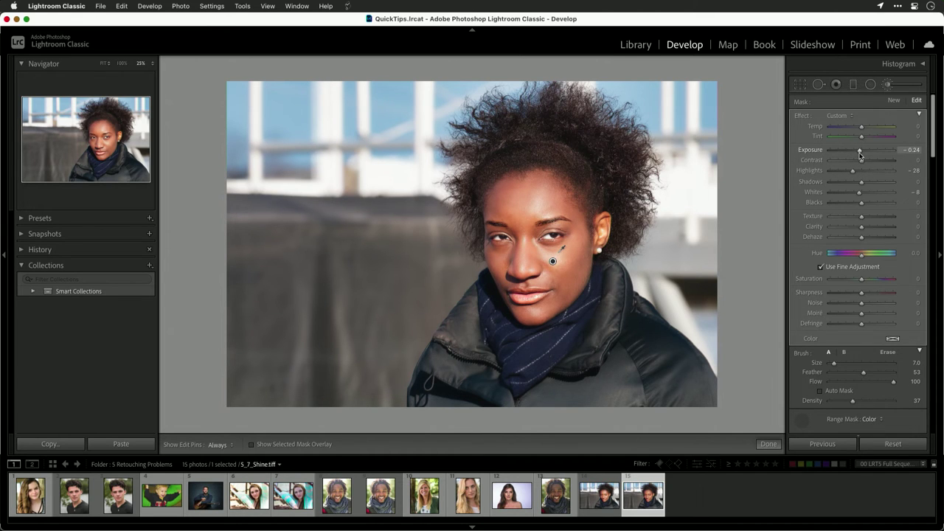
{"action": "left_click_drag", "start_coordinate": [850, 173], "coordinate": [828, 170]}
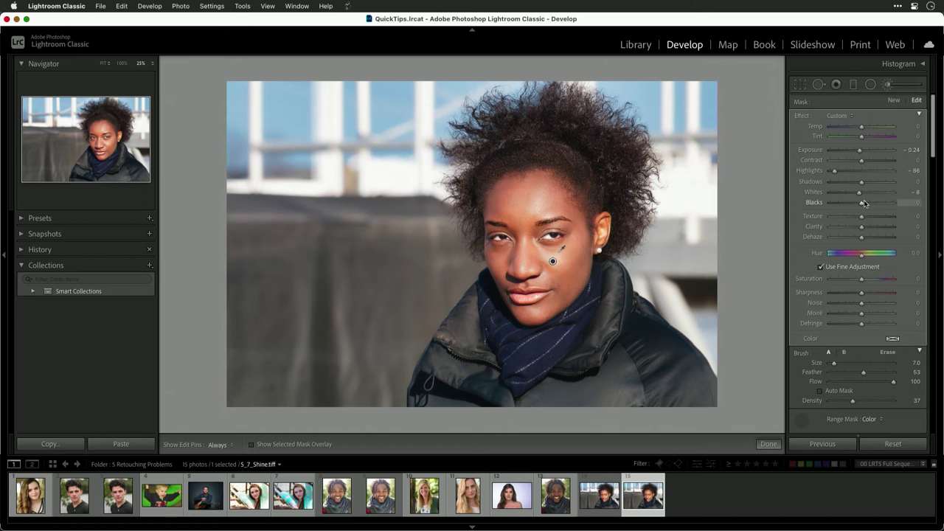
{"action": "mouse_move", "coordinate": [860, 193]}
{"action": "left_mouse_down"}
{"action": "mouse_move", "coordinate": [849, 192]}
{"action": "mouse_move", "coordinate": [876, 185]}
{"action": "left_mouse_up"}
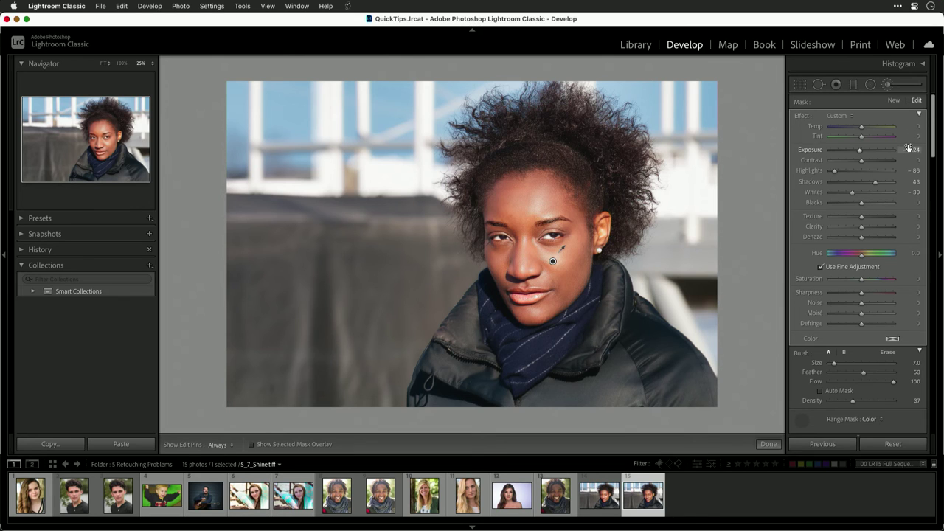
{"action": "left_click", "coordinate": [888, 86]}
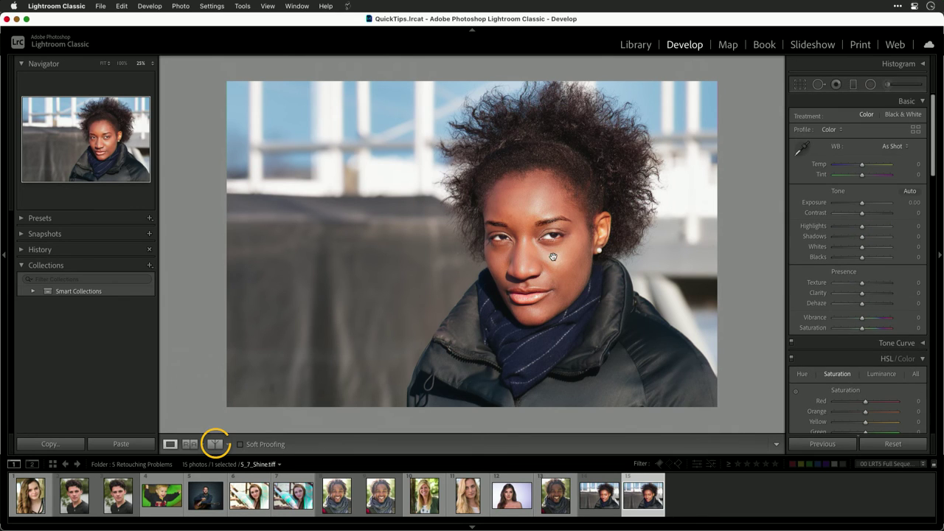
Show a left/right Before/After comparison of the portrait zoomed to 50%.
{"action": "left_click", "coordinate": [213, 445]}
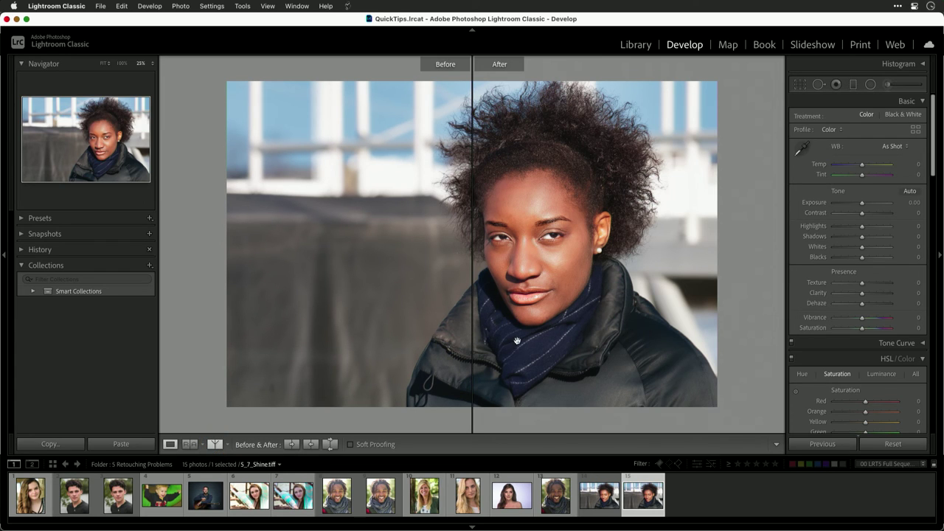
{"action": "key", "text": "super+equal"}
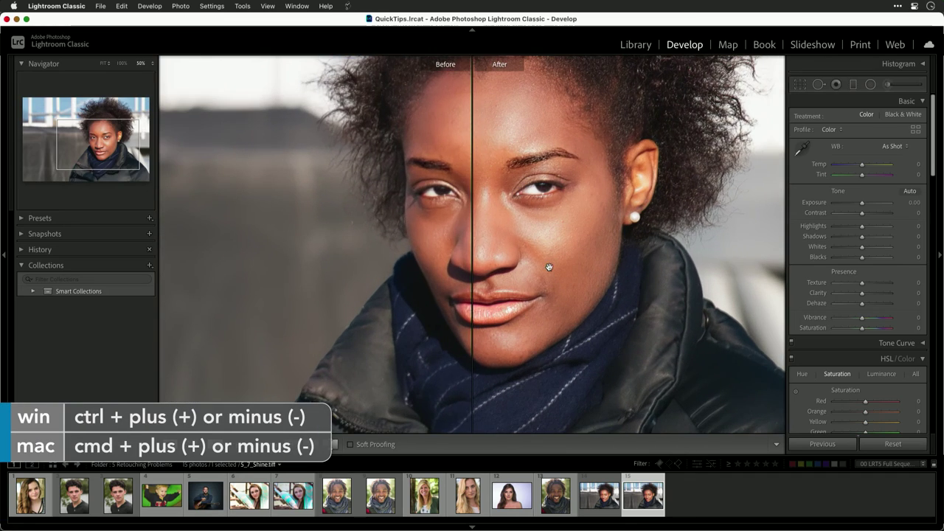
{"action": "key", "text": "super+equal"}
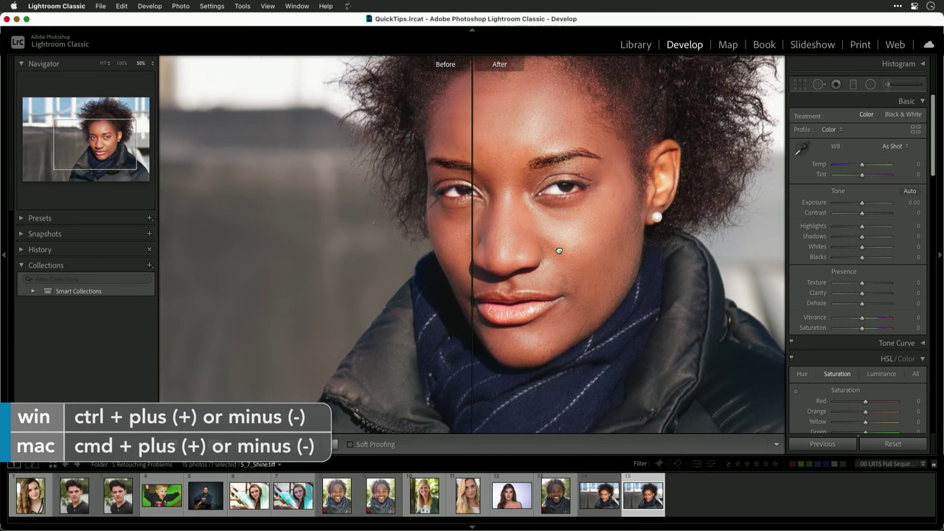